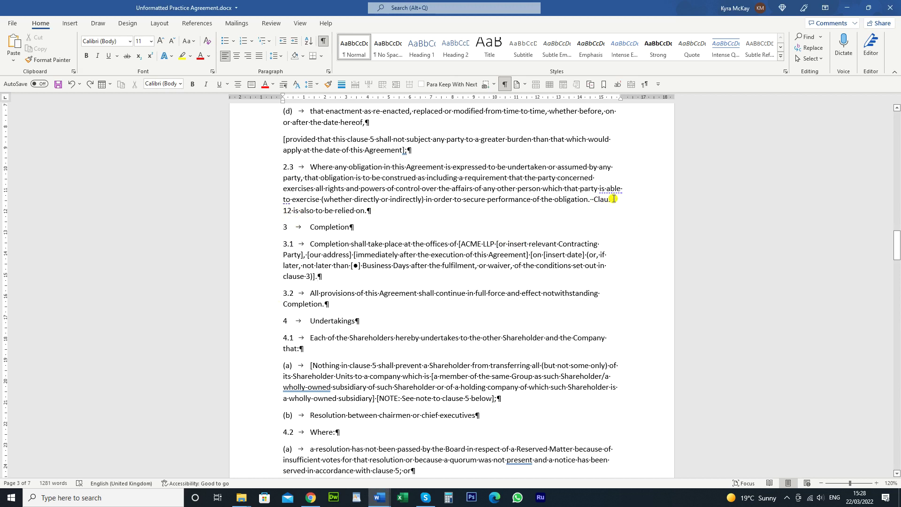
# Check the space after 'Clause' in clause 2.3, then place the caret at the Completion heading.
pyautogui.click(615, 199)
pyautogui.click(615, 204)
pyautogui.click(411, 228)
# Open Find and Replace and clear the old search and replacement entries.
pyautogui.hotkey('ctrl', 'h')
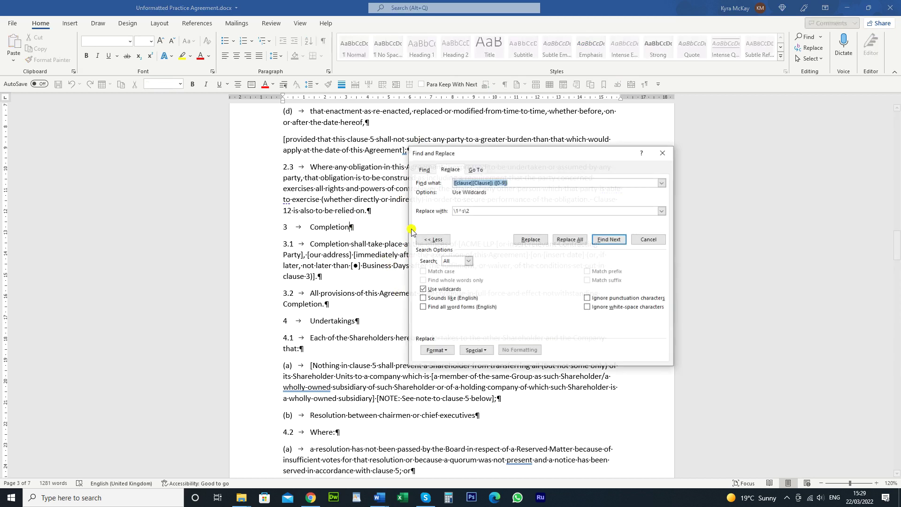
pyautogui.press('Delete')
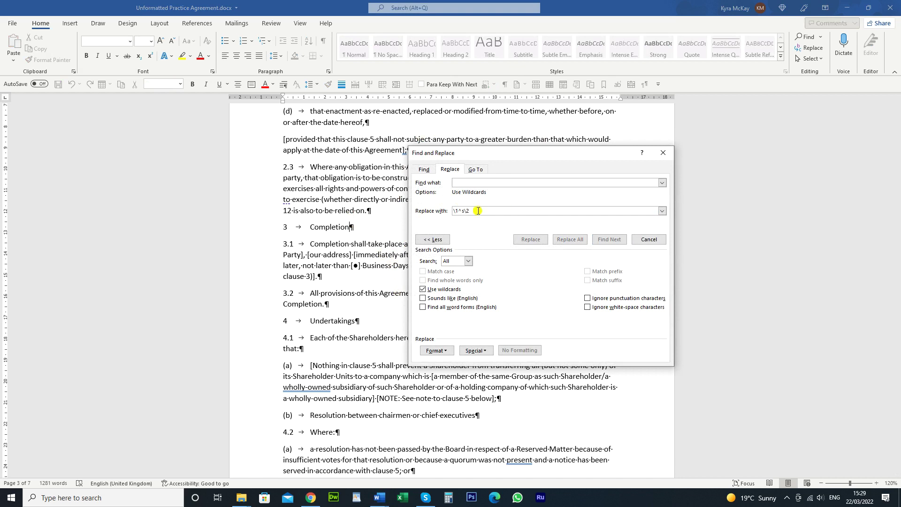
pyautogui.press('Tab')
pyautogui.press('Delete')
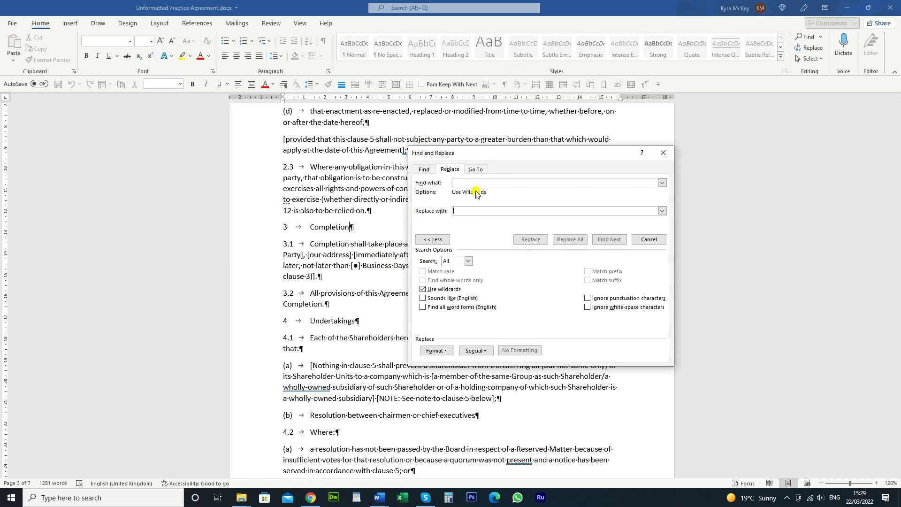
pyautogui.click(662, 153)
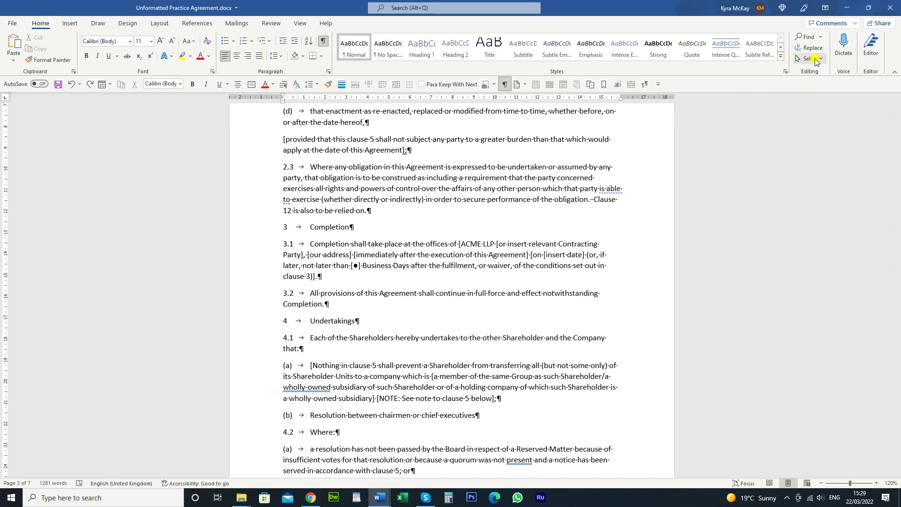
# Clear the leftover search and replacement text and turn off Use wildcards.
pyautogui.click(817, 51)
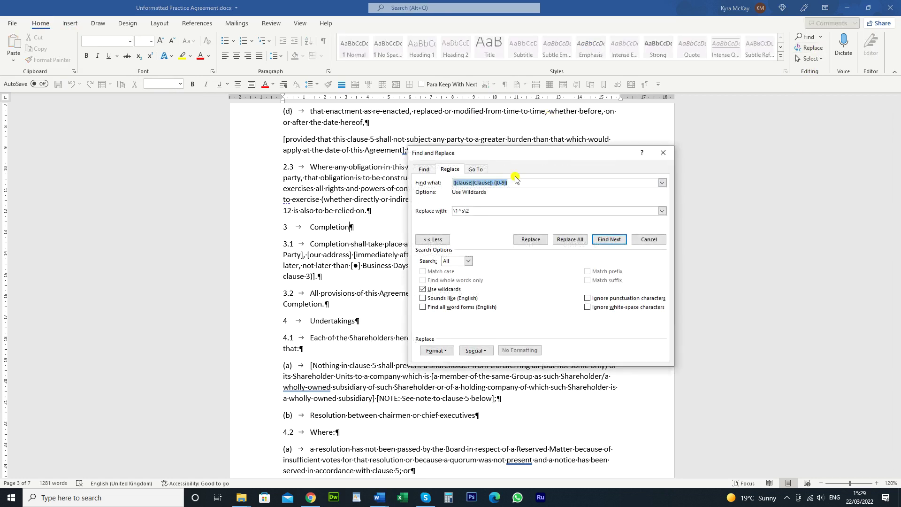
pyautogui.press('Delete')
pyautogui.click(467, 211)
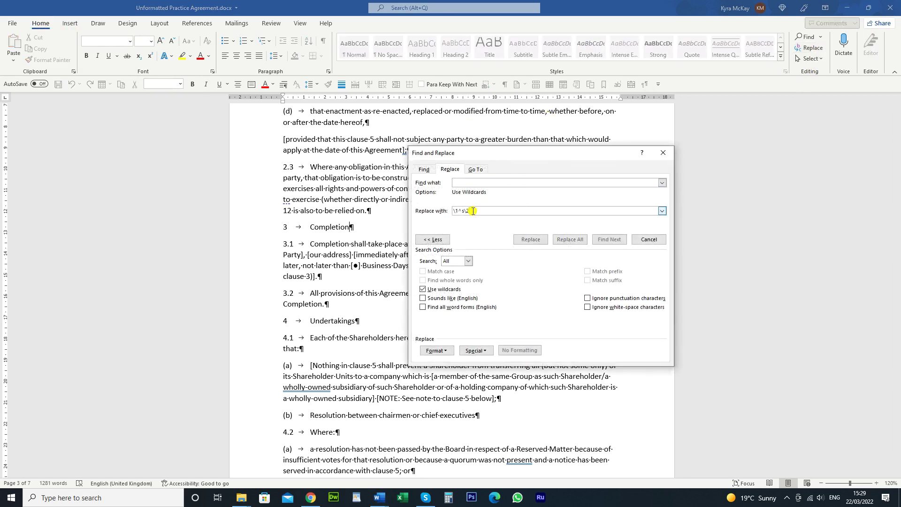
pyautogui.press('BackSpace')
pyautogui.press('BackSpace')
pyautogui.press('BackSpace')
pyautogui.moveTo(466, 212); pyautogui.dragTo(425, 210)
pyautogui.press('Delete')
pyautogui.click(422, 289)
pyautogui.click(463, 184)
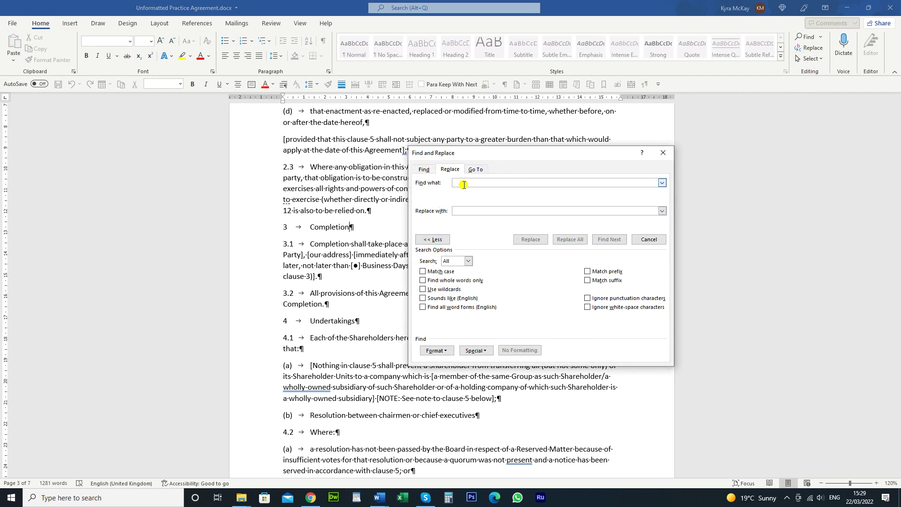
# Enter the search pattern ([clause][Clause]) ([0-9]) in Find what.
pyautogui.write('[')
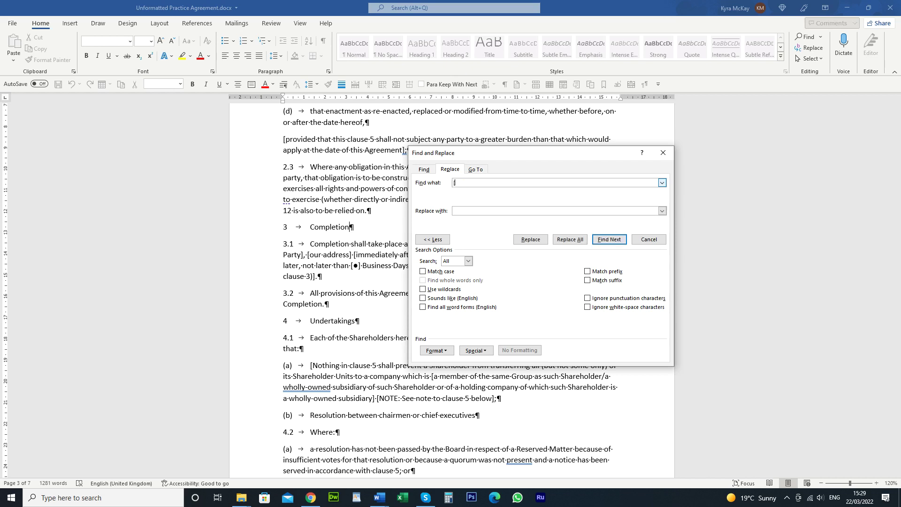
pyautogui.write('clau')
pyautogui.write('se][Claus')
pyautogui.write('9')
pyautogui.write('[')
pyautogui.write(')')
pyautogui.write('(')
# Set Replace with to \1^s\2: the first group, a nonbreaking space, then the second group.
pyautogui.click(458, 211)
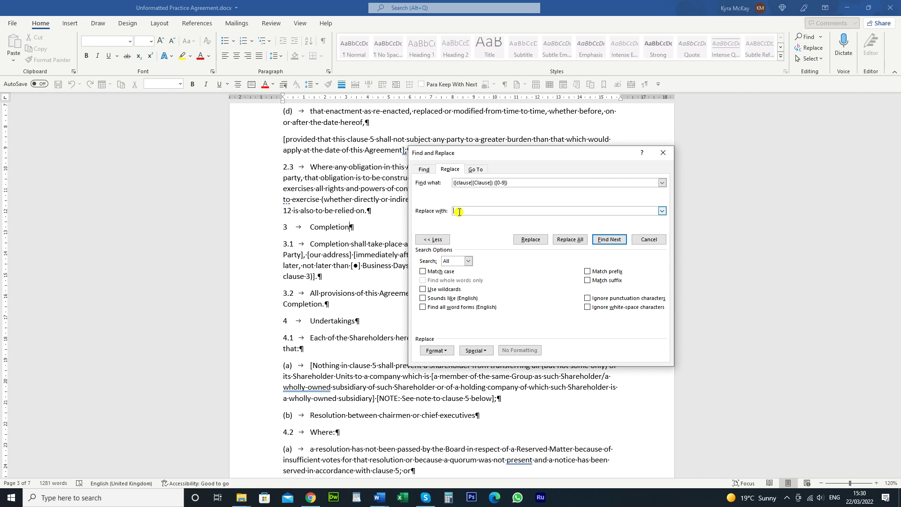
pyautogui.write('\\1')
pyautogui.click(451, 184)
pyautogui.click(476, 351)
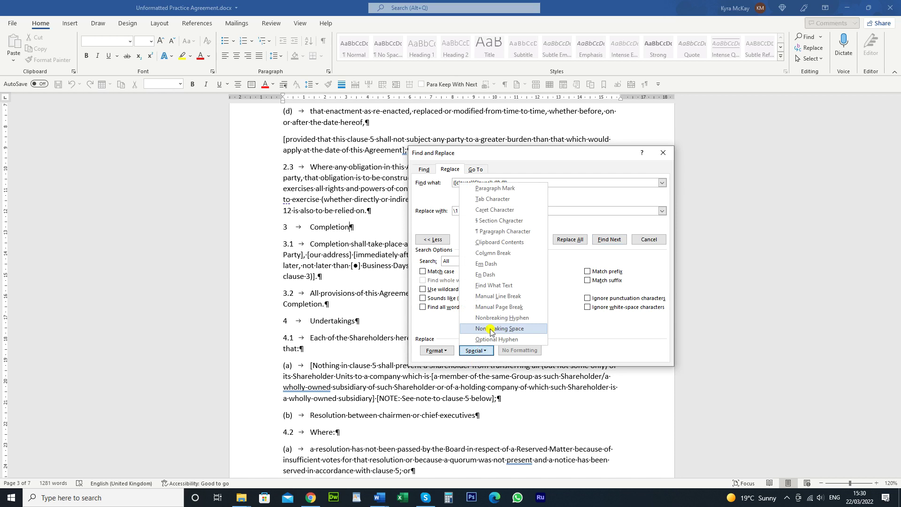
pyautogui.click(490, 329)
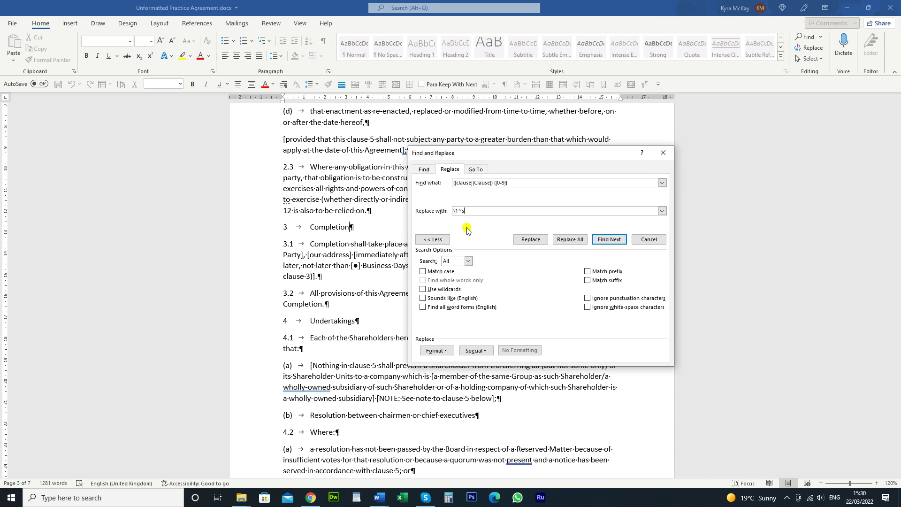
pyautogui.write('\\2')
# Turn on wildcards, replace all 18 clause-number matches, and close the dialog.
pyautogui.click(421, 289)
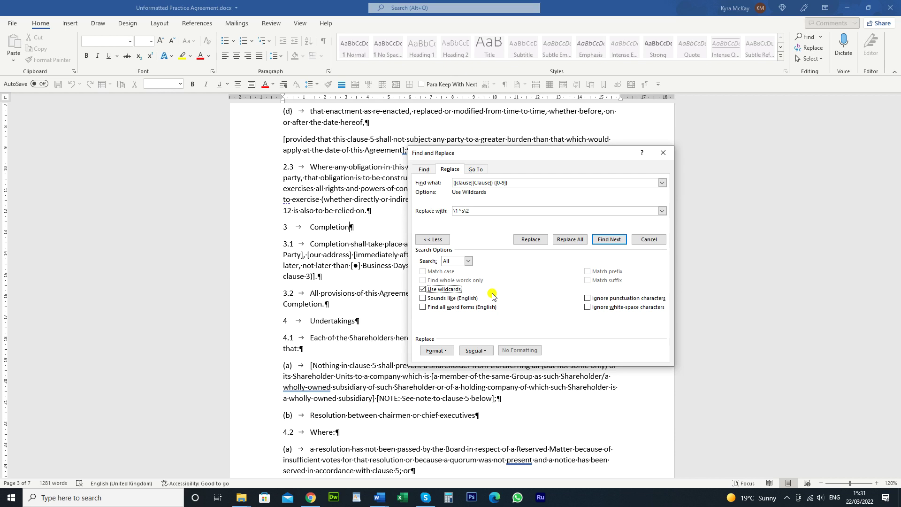
pyautogui.click(579, 241)
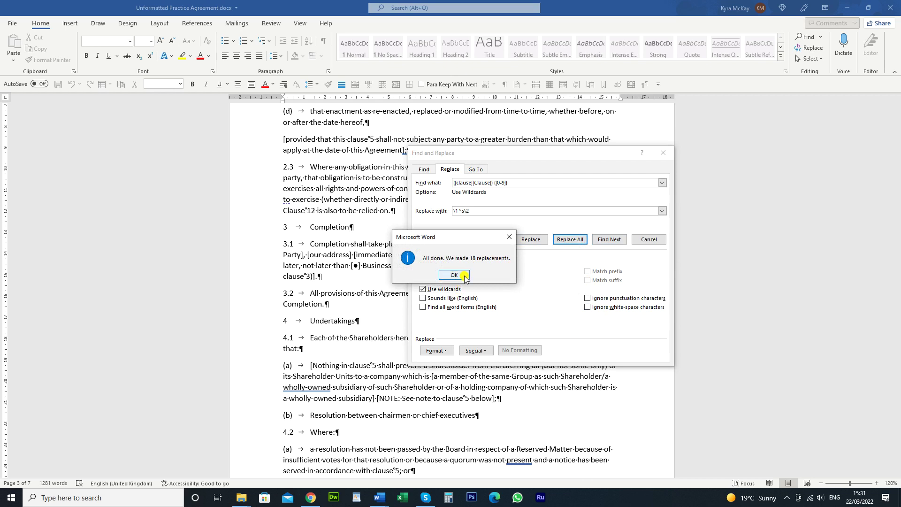
pyautogui.click(462, 277)
pyautogui.click(648, 240)
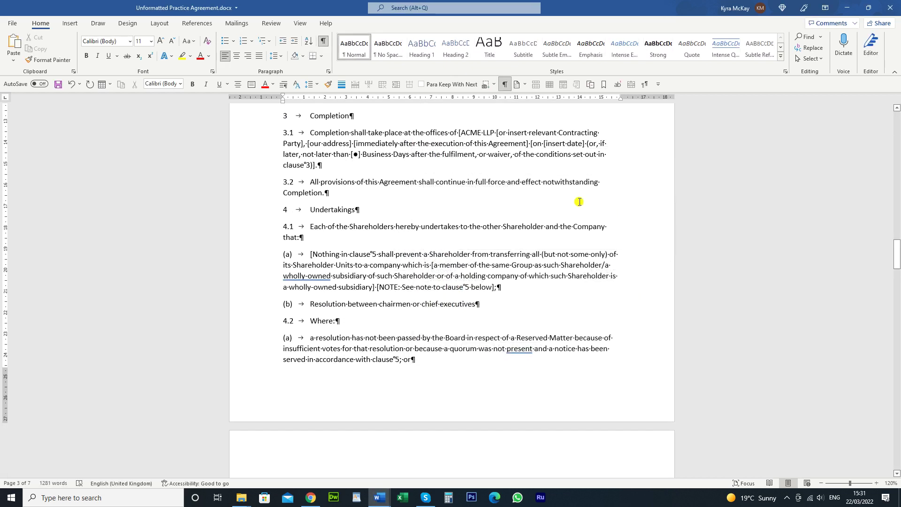
pyautogui.scroll(2, 357, 202)
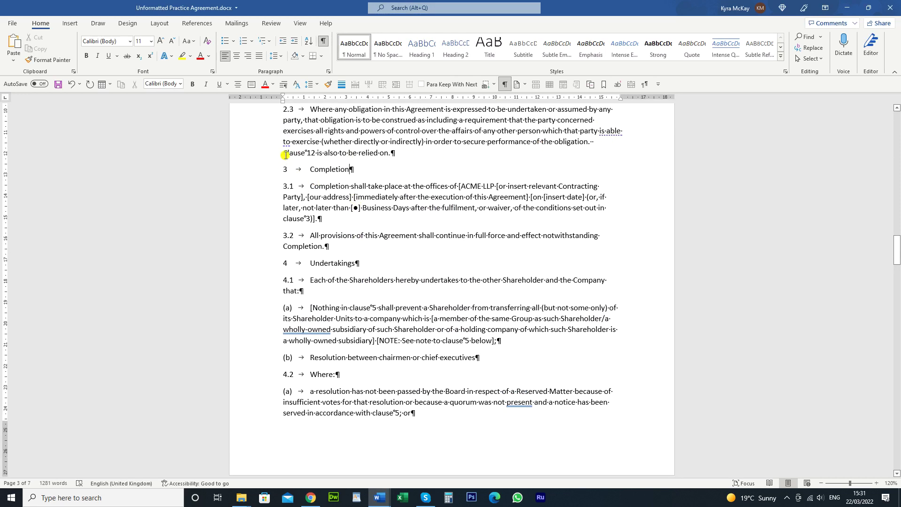
pyautogui.click(308, 154)
pyautogui.click(302, 154)
pyautogui.click(304, 218)
pyautogui.click(463, 340)
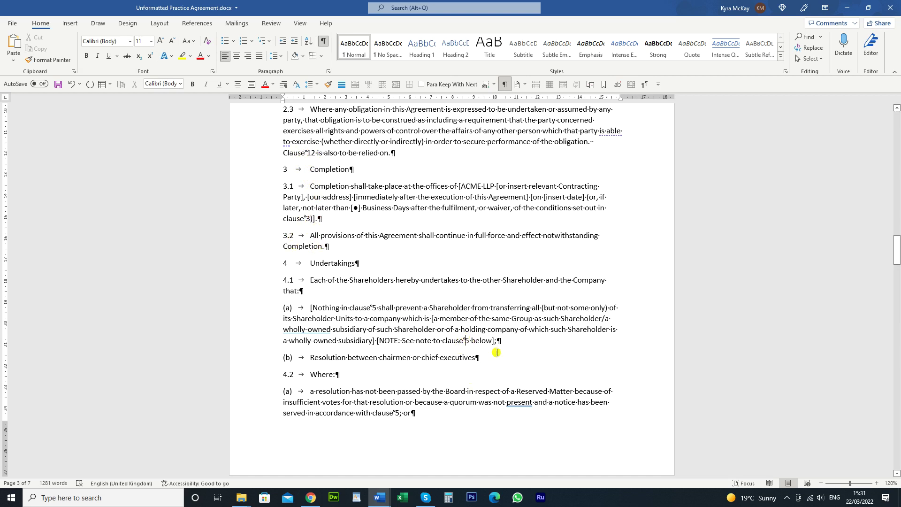